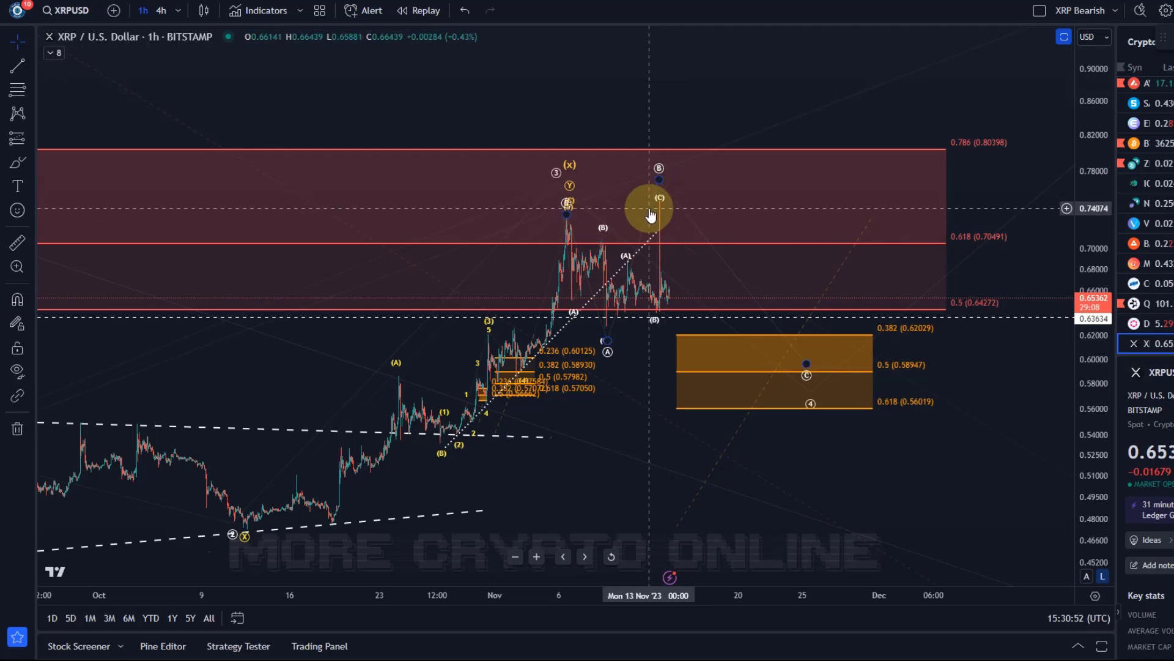
Nudge the wave's (C) point lower, then trace the decline and rebound in red freehand.
scroll(649, 204, up, 3)
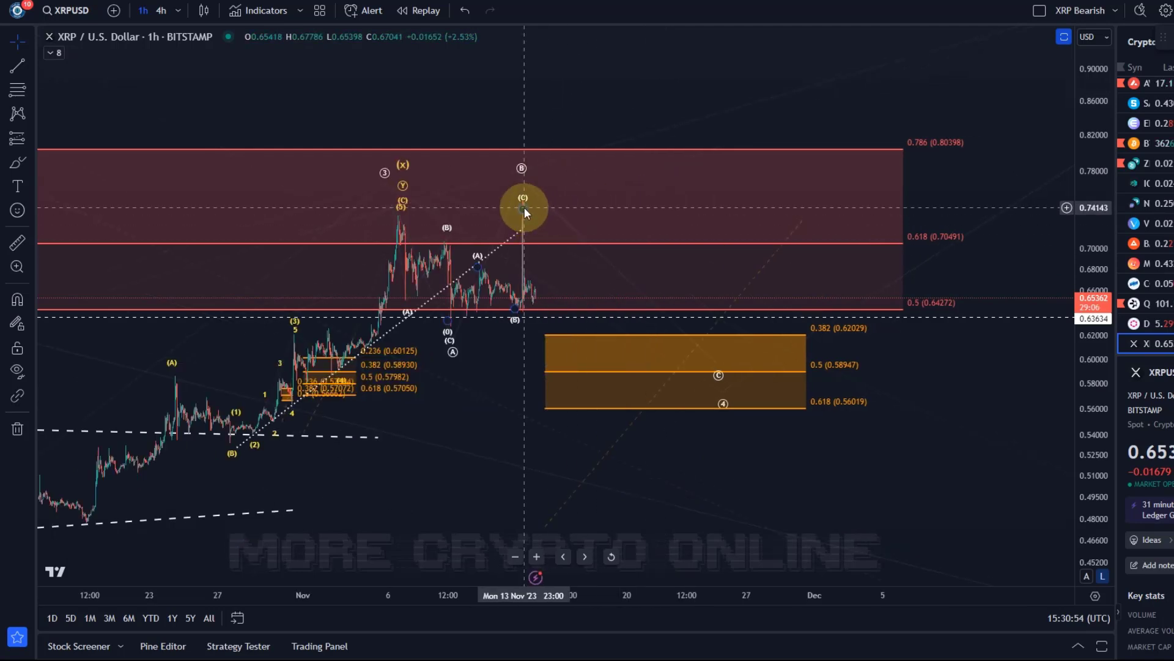
drag(525, 211, 514, 220)
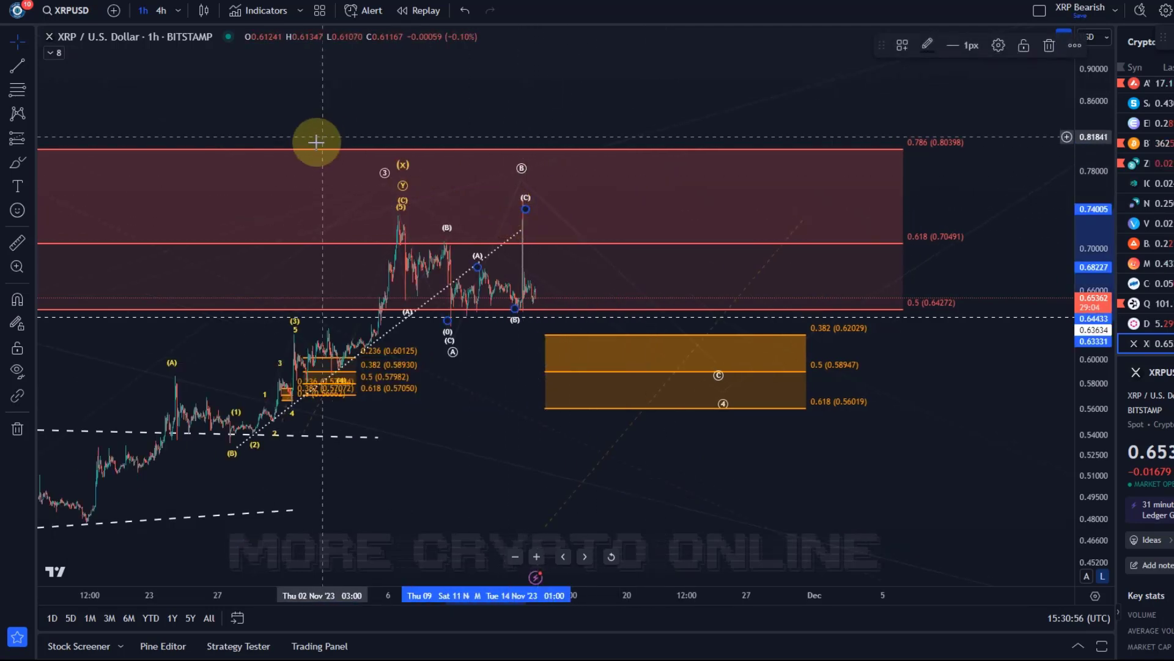
drag(441, 418, 391, 419)
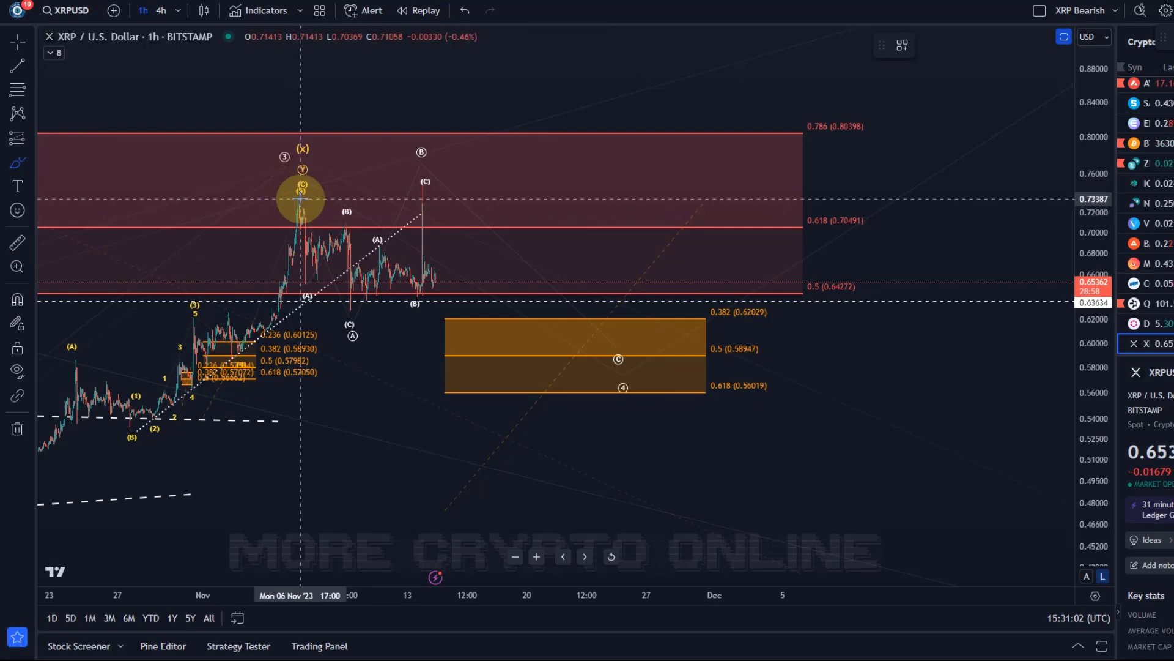
mouse_move(299, 191)
mouse_down()
mouse_move(324, 272)
mouse_move(344, 240)
mouse_move(351, 344)
mouse_move(381, 342)
mouse_up()
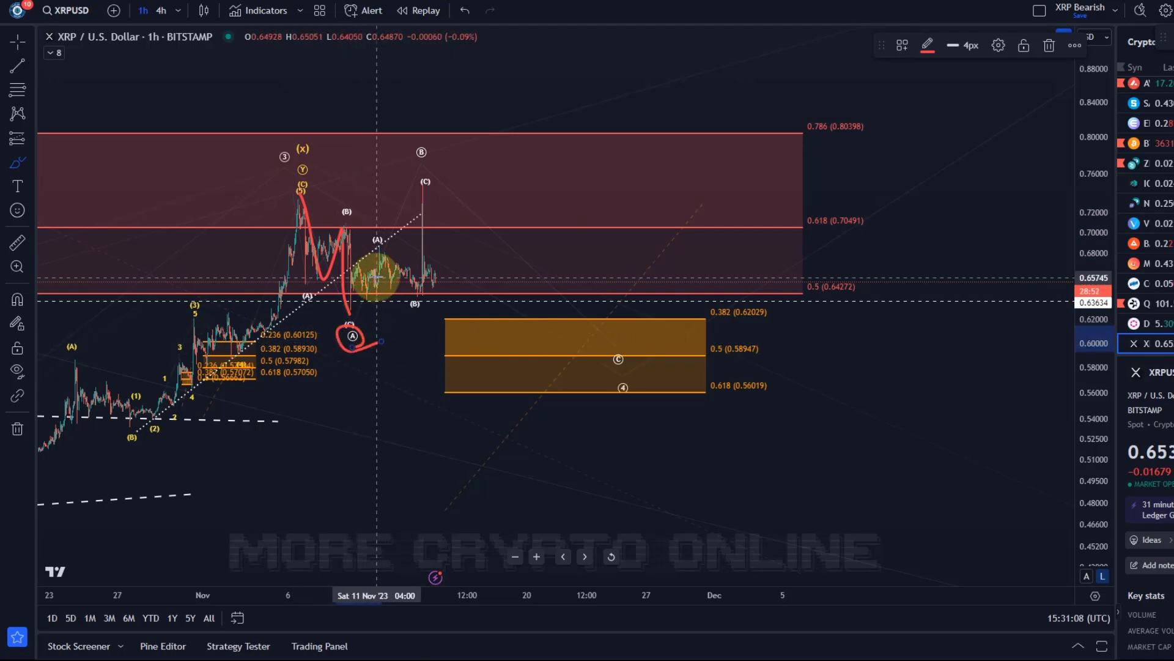
mouse_move(353, 300)
mouse_down()
mouse_move(377, 251)
mouse_move(414, 296)
mouse_move(418, 195)
mouse_move(451, 157)
mouse_move(402, 161)
mouse_up()
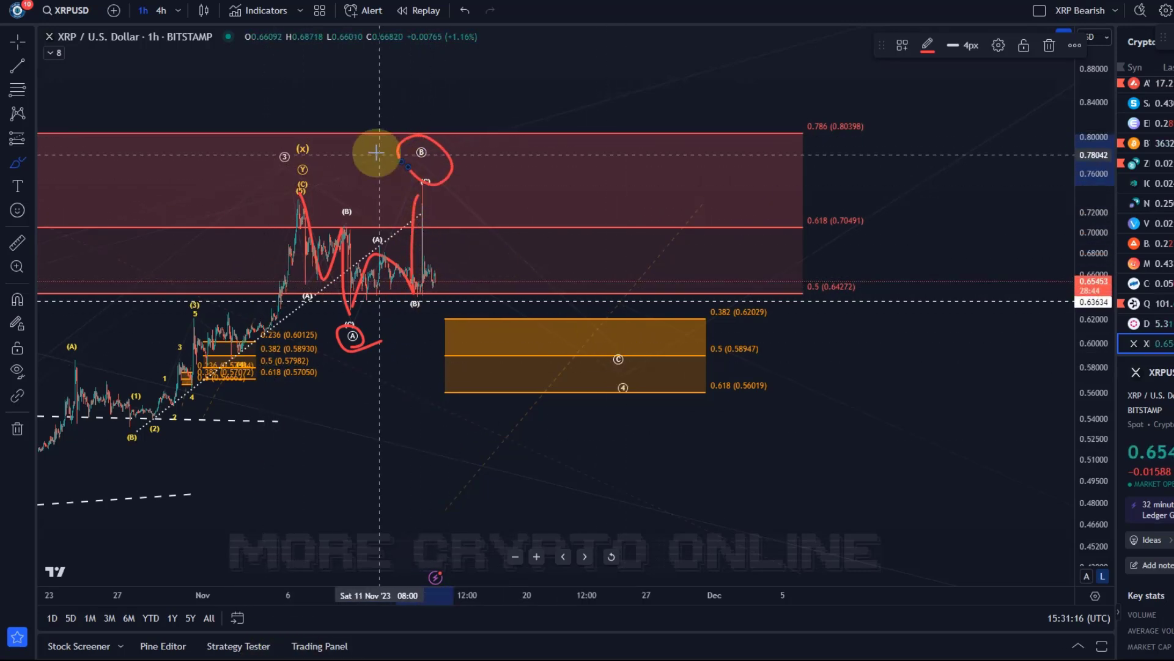
Undo both red freehand sketches and pan back to show the full wave count.
click(463, 11)
click(456, 11)
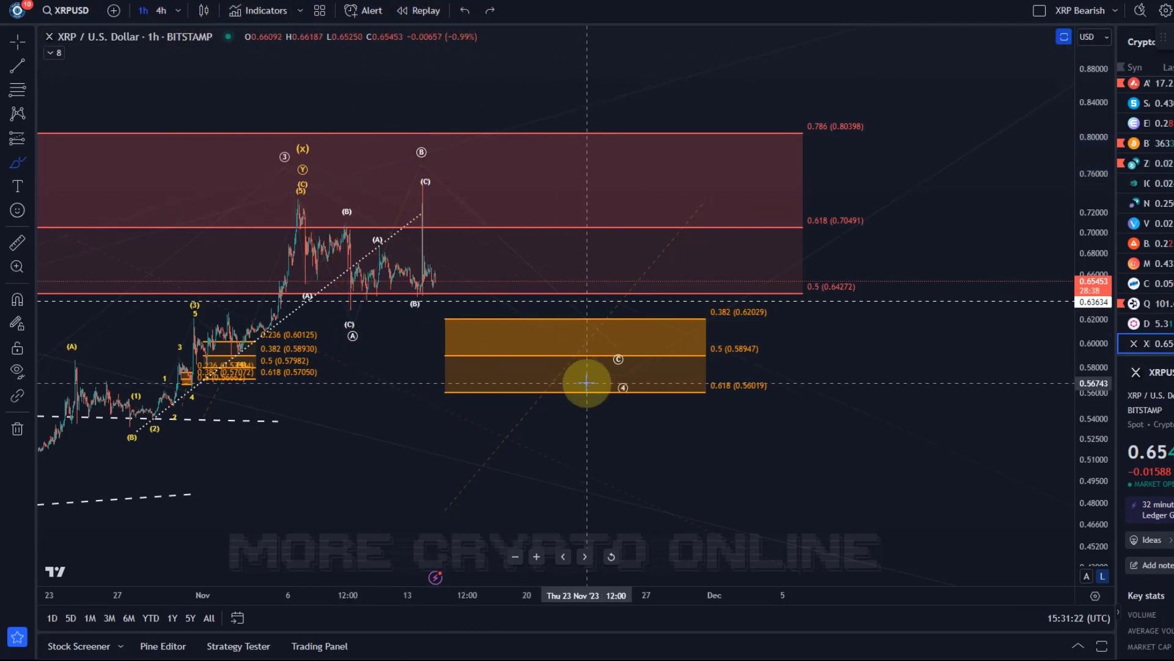
scroll(586, 371, up, 3)
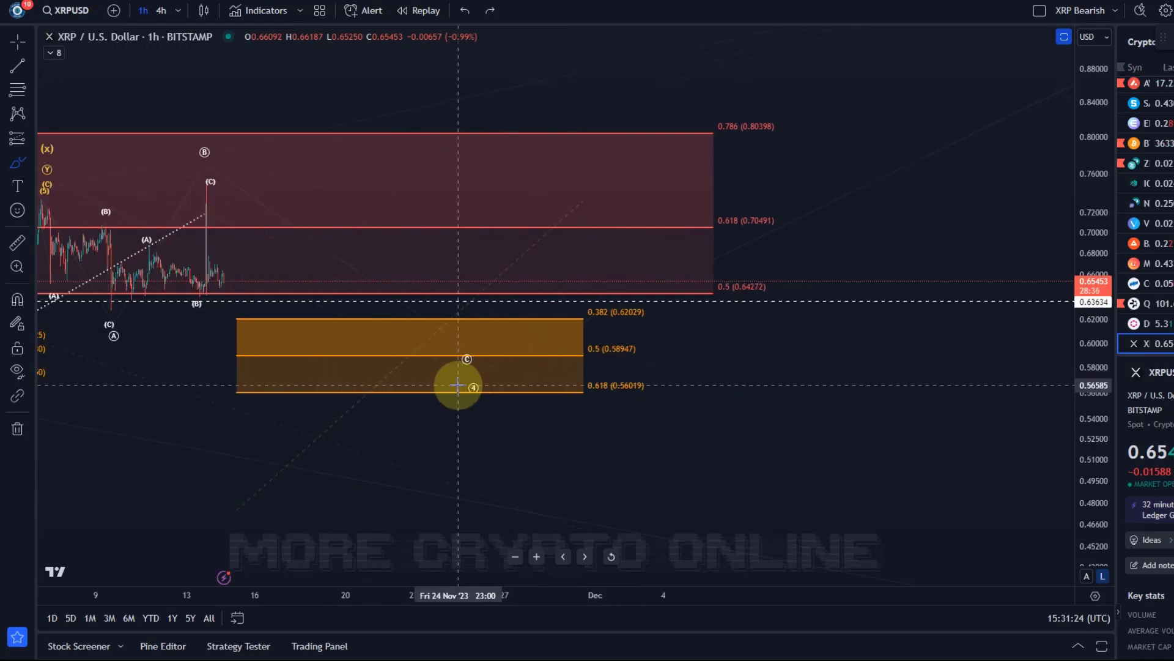
drag(296, 412, 575, 472)
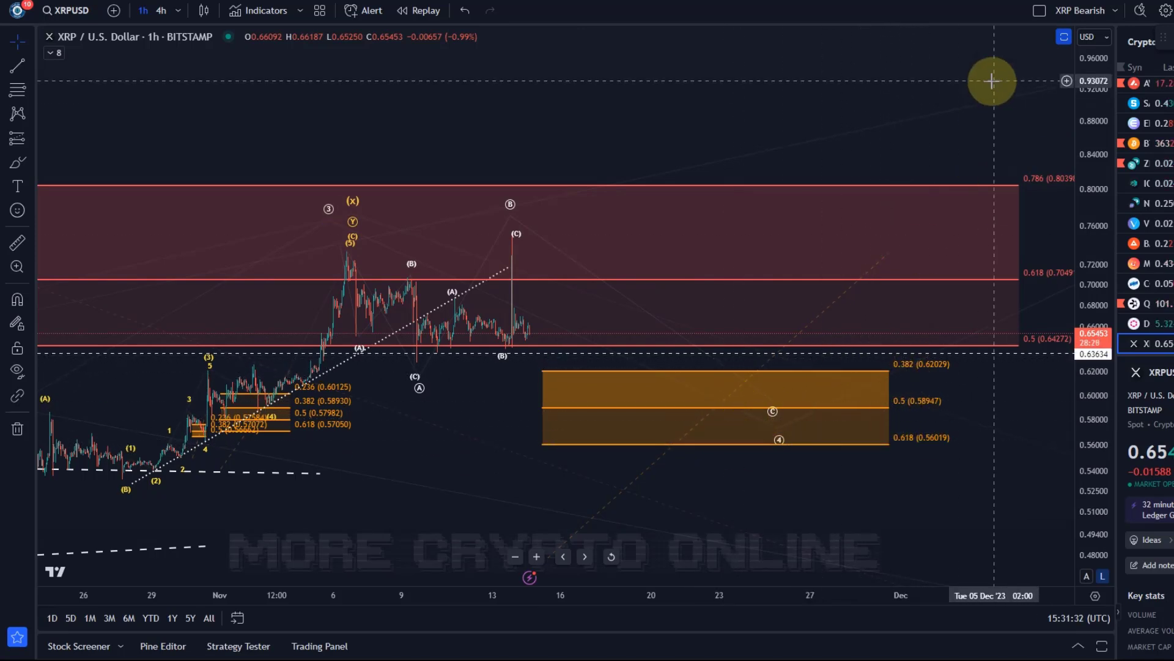
click(32, 92)
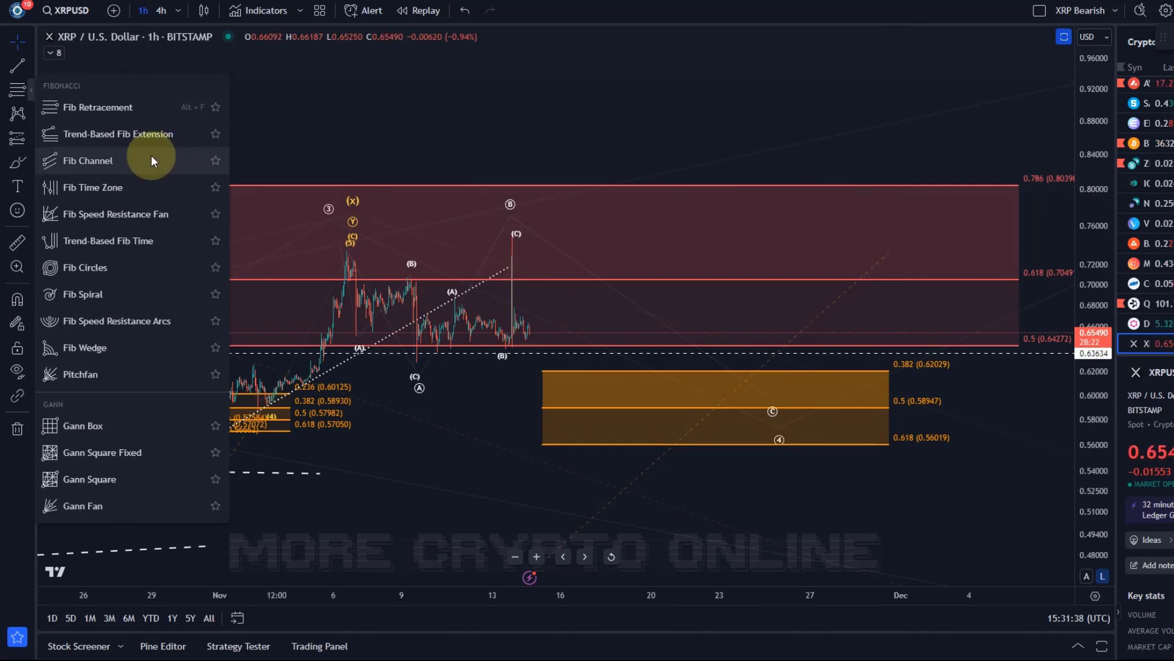
Select the Elliott Impulse Wave (12345) drawing tool from the Patterns tools.
click(20, 114)
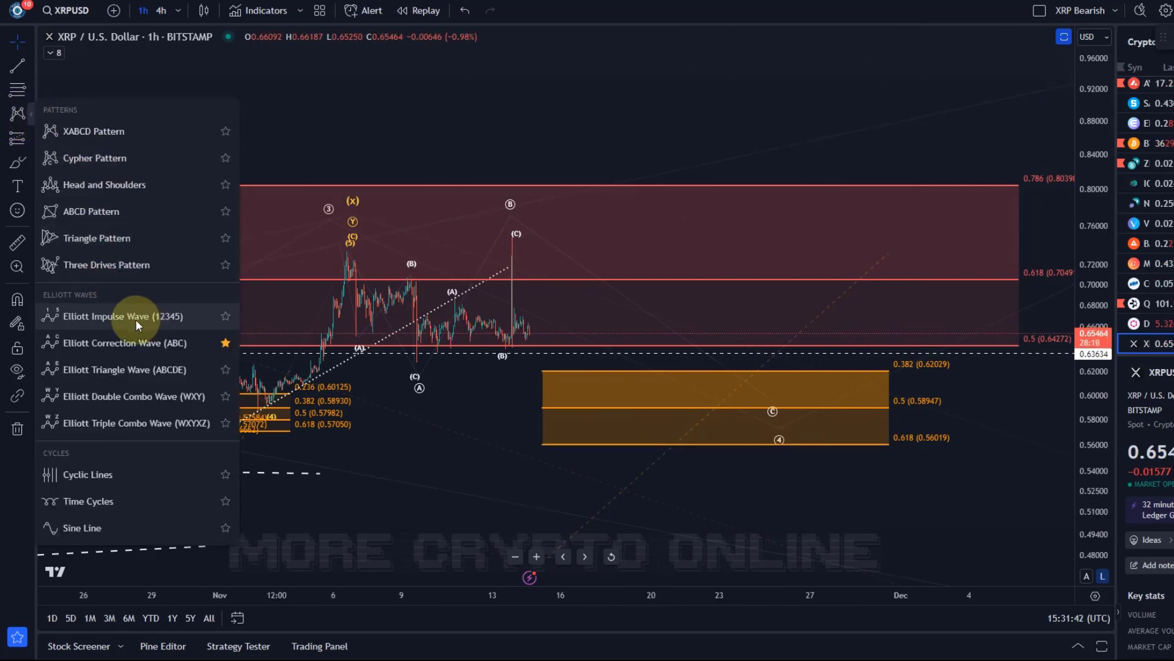
click(164, 320)
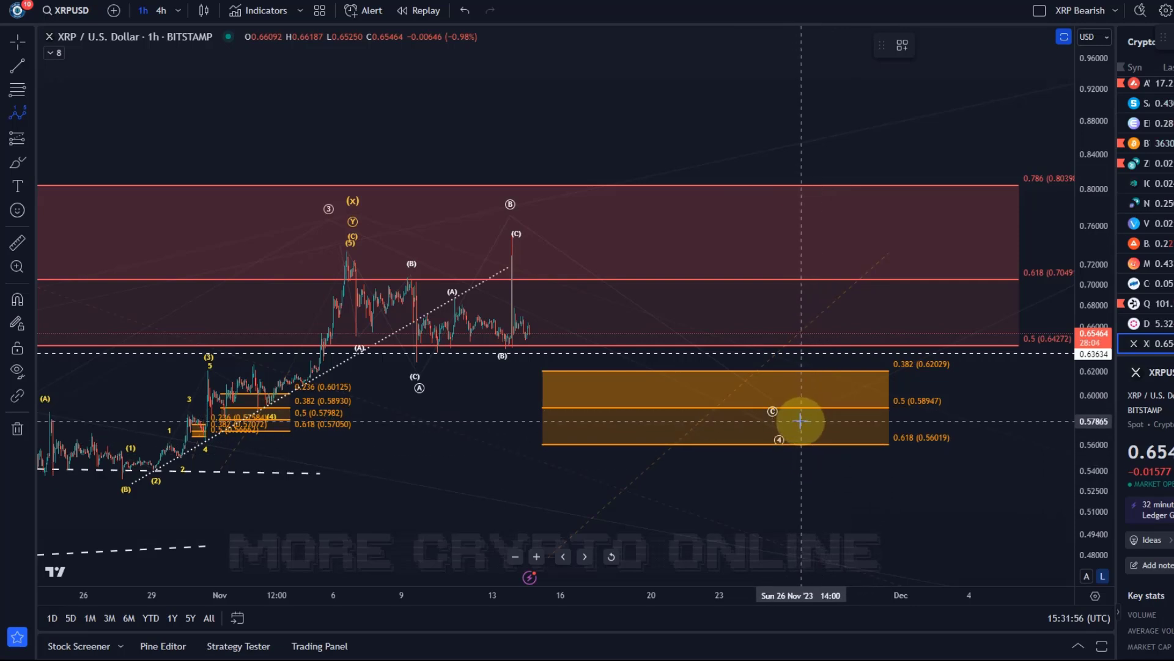
Place the six impulse-wave points from the (C) spike top down into the orange zone.
click(508, 235)
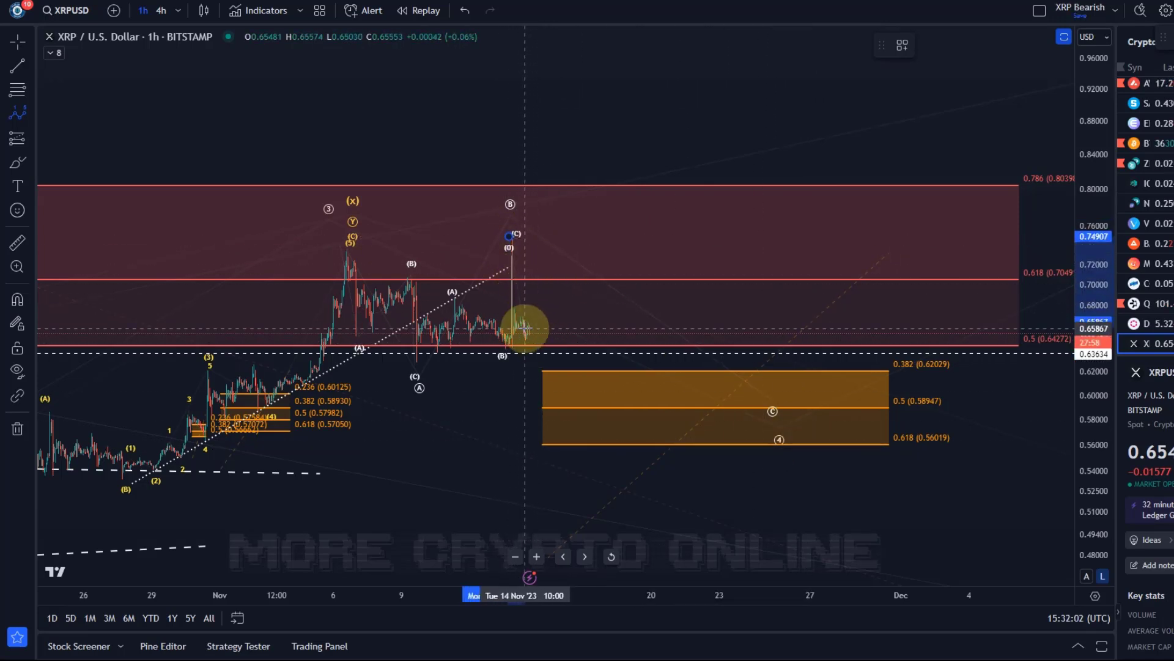
click(541, 323)
click(556, 267)
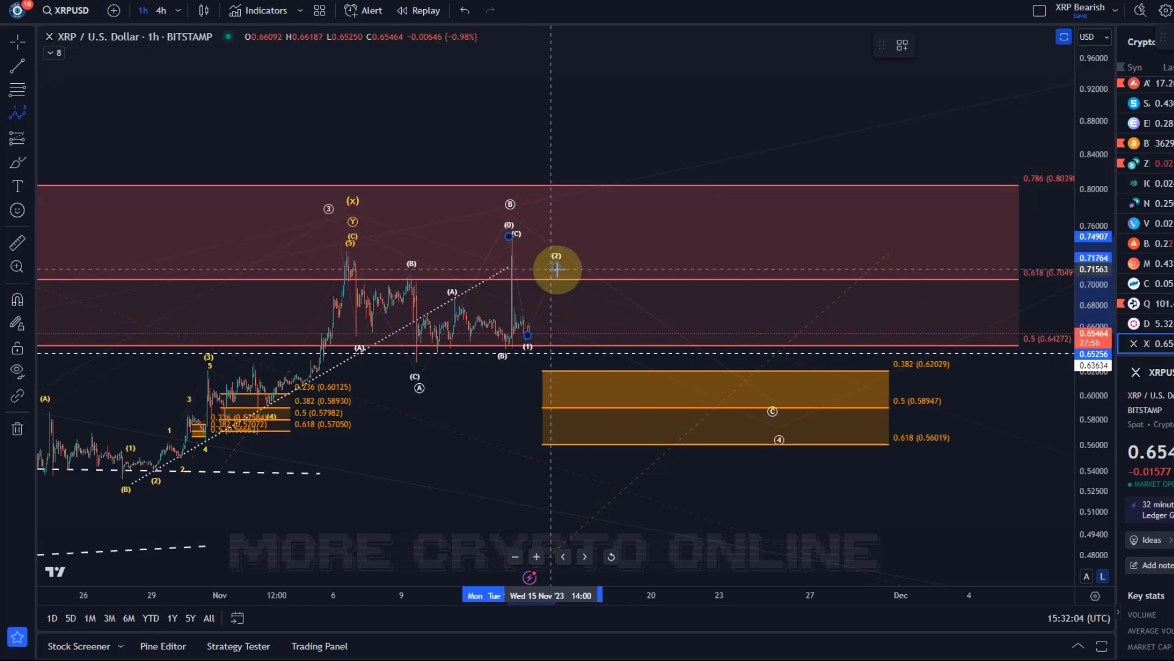
click(663, 392)
click(710, 363)
click(757, 396)
Lower the circled C point to about 0.58135 and reframe the chart around the projection.
drag(765, 411, 768, 417)
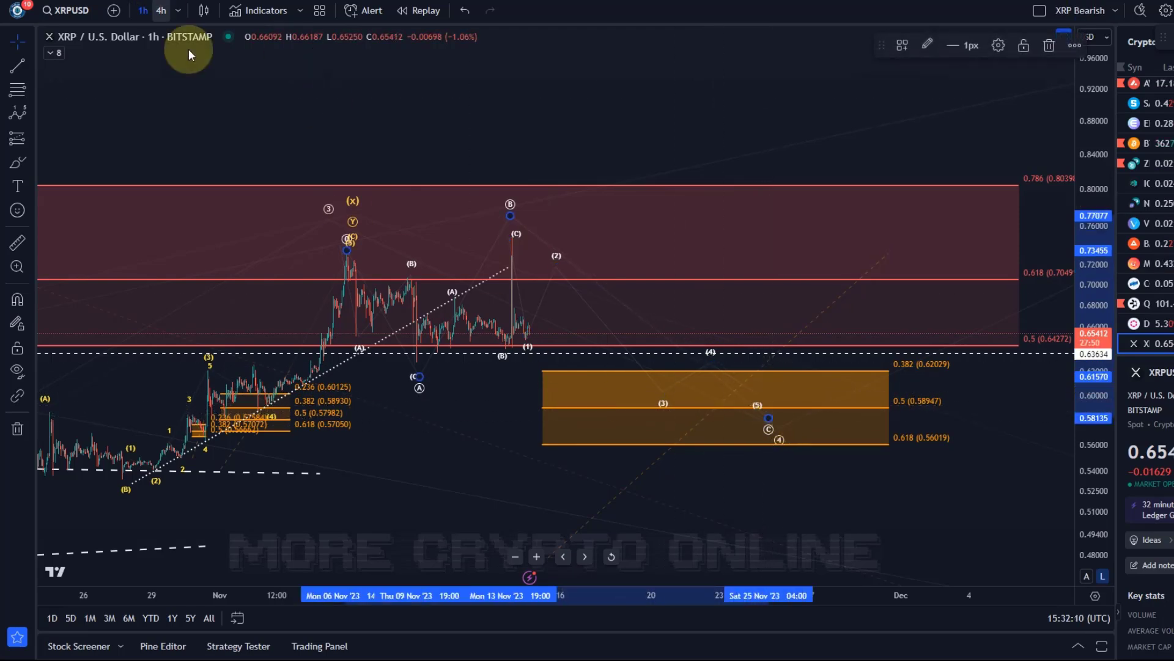
scroll(296, 367, up, 4)
drag(149, 385, 600, 424)
drag(1070, 256, 841, 244)
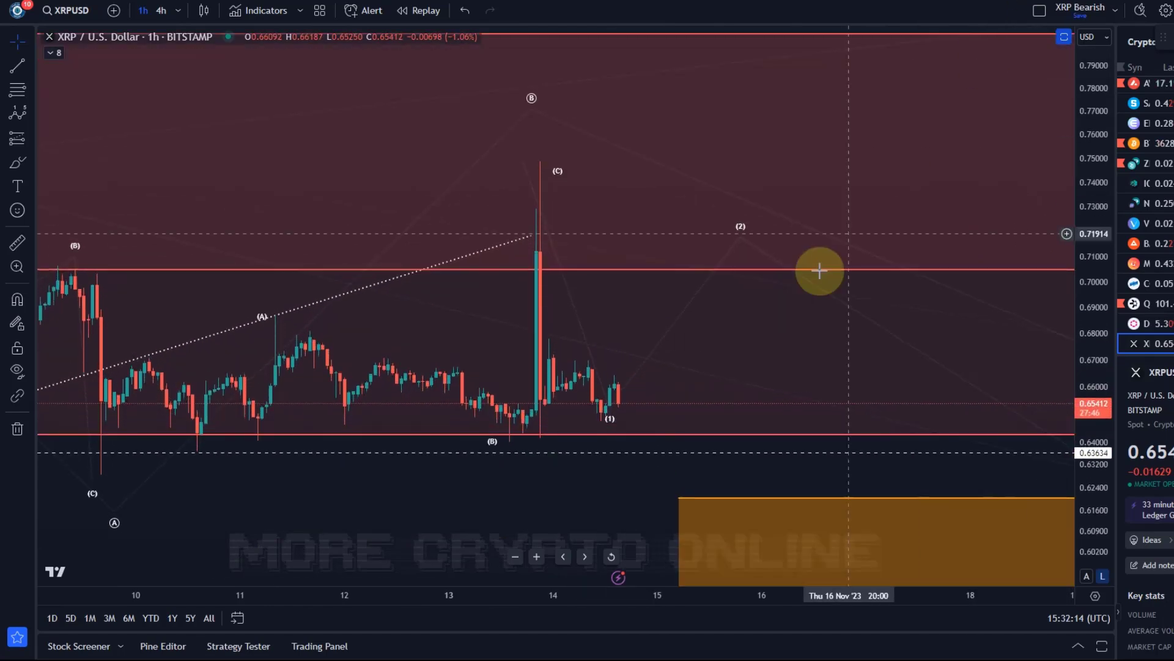
scroll(676, 385, down, 8)
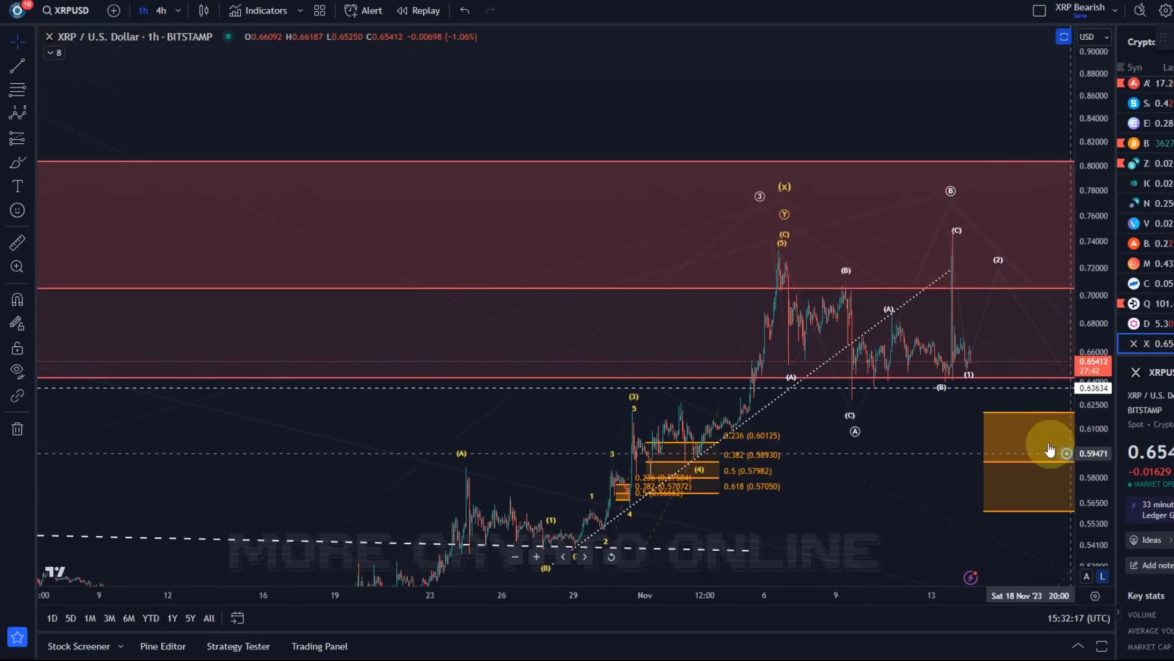
drag(503, 215, 57, 183)
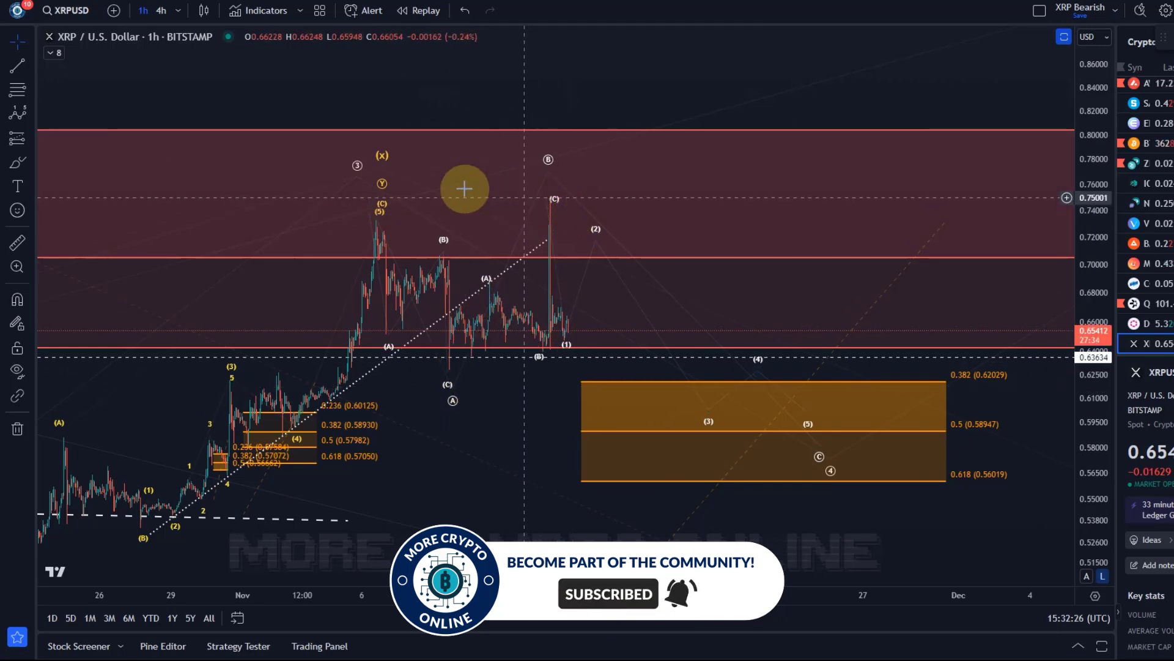
Draw a trend-based Fib extension from the (5) peak through the (C) low, extended rightward.
click(17, 88)
click(91, 105)
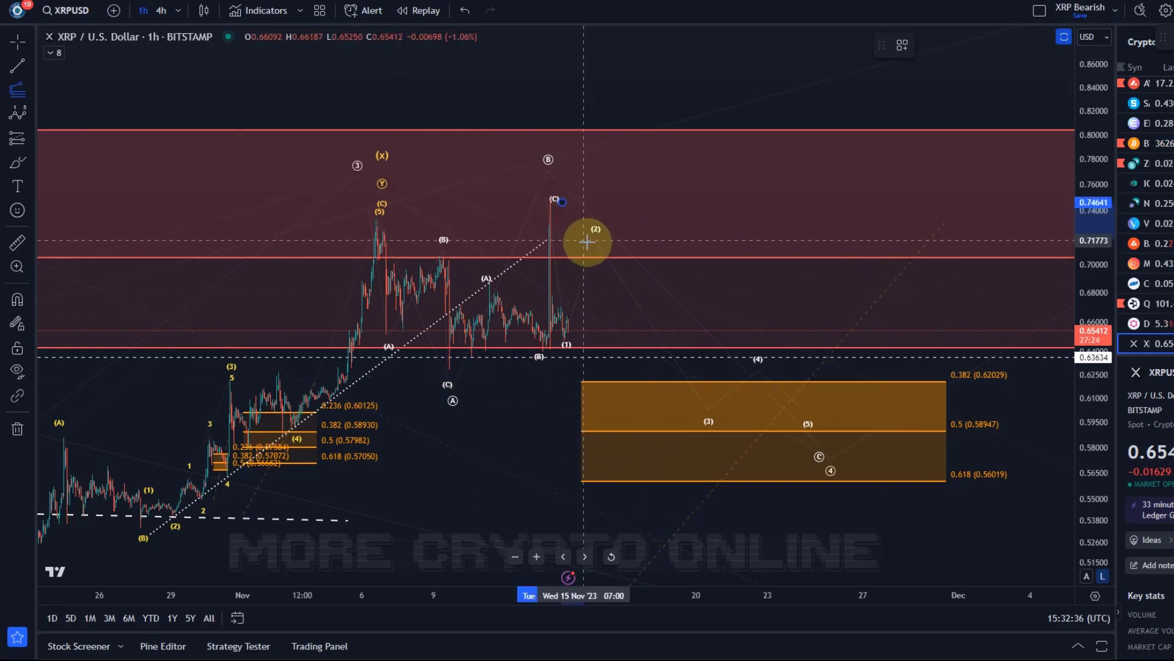
click(31, 87)
click(20, 89)
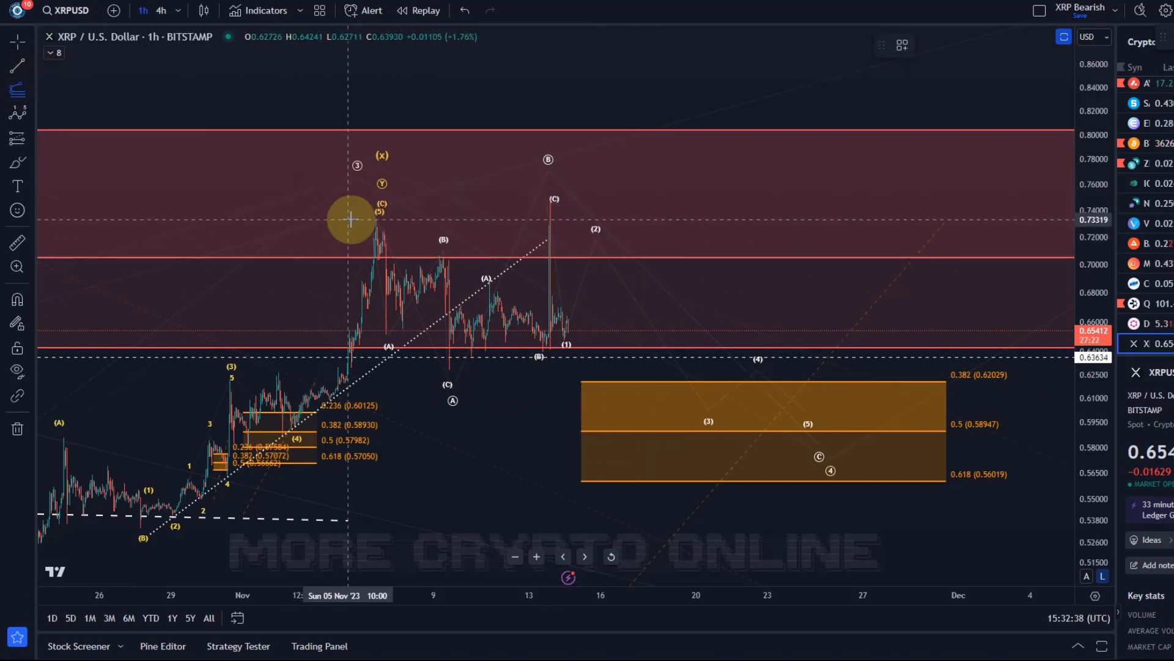
drag(359, 219, 432, 384)
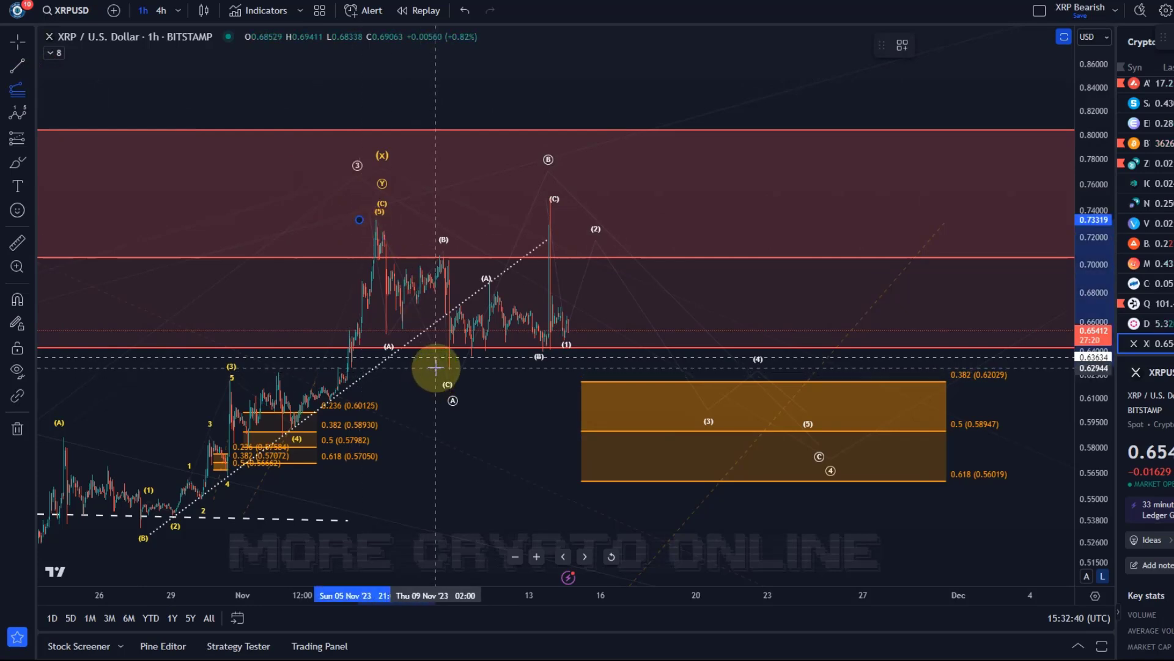
click(438, 369)
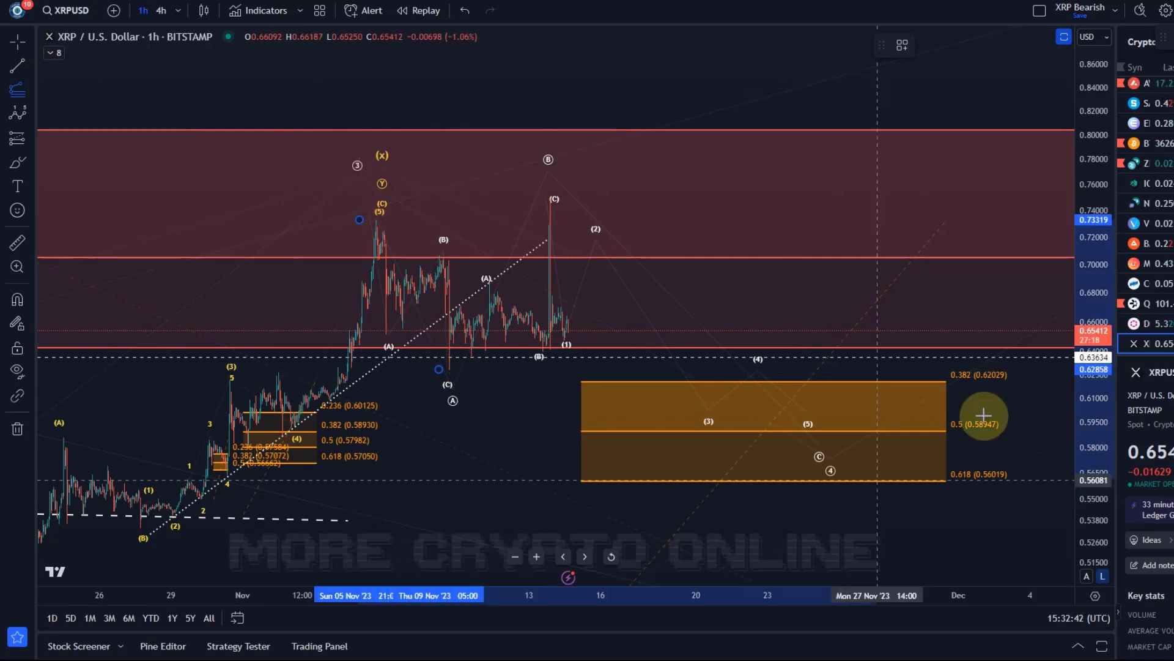
click(858, 202)
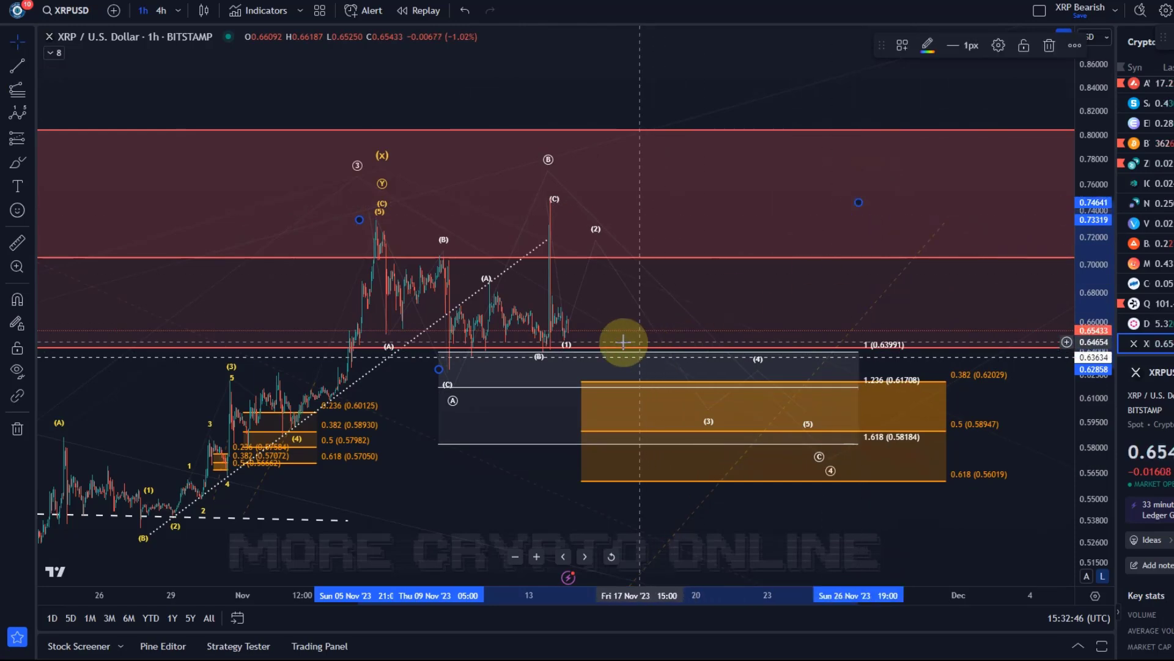
Compare the extension's 1.618 level (0.58184) against the orange box, then delete the extension.
drag(1095, 468, 1114, 222)
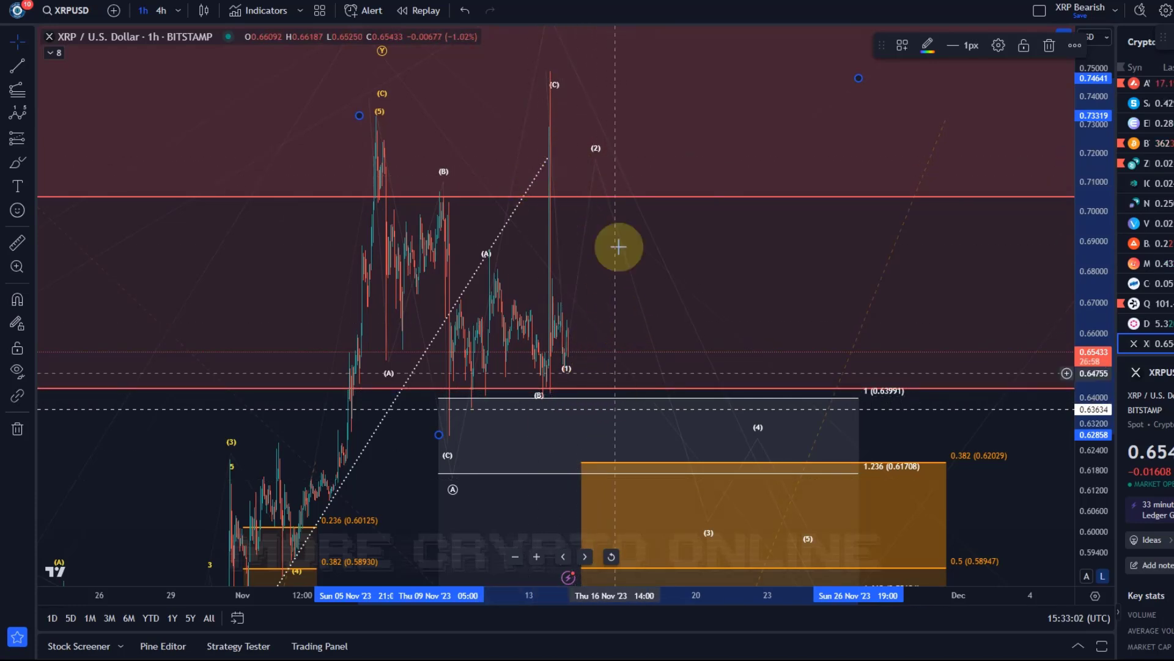
drag(917, 532, 724, 384)
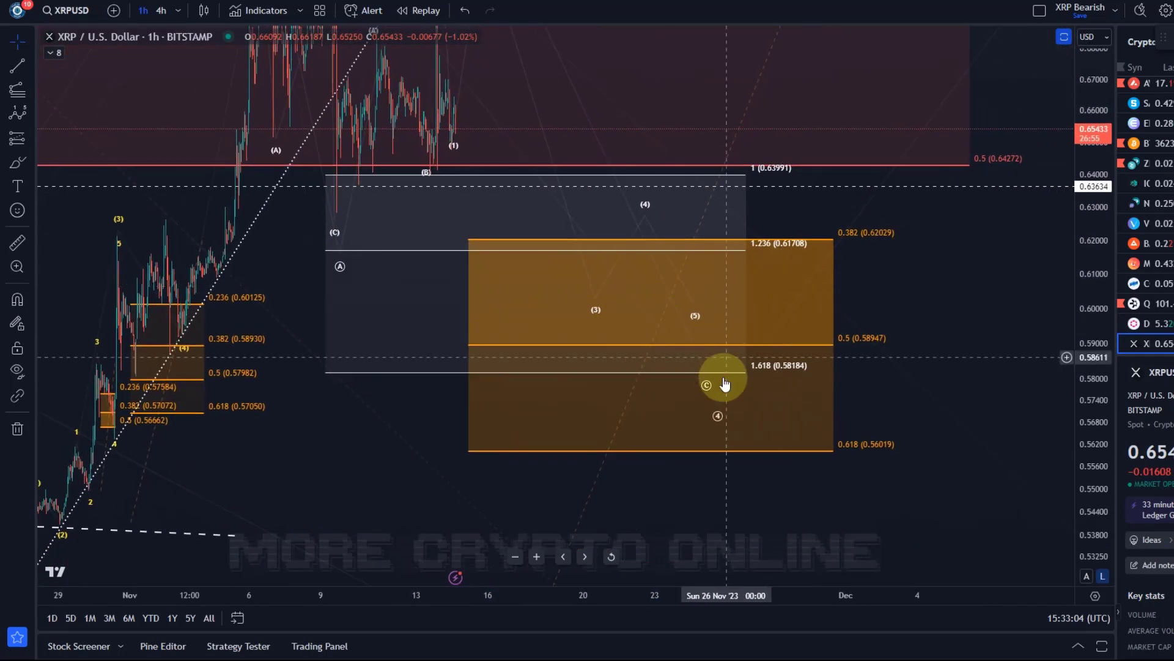
click(791, 377)
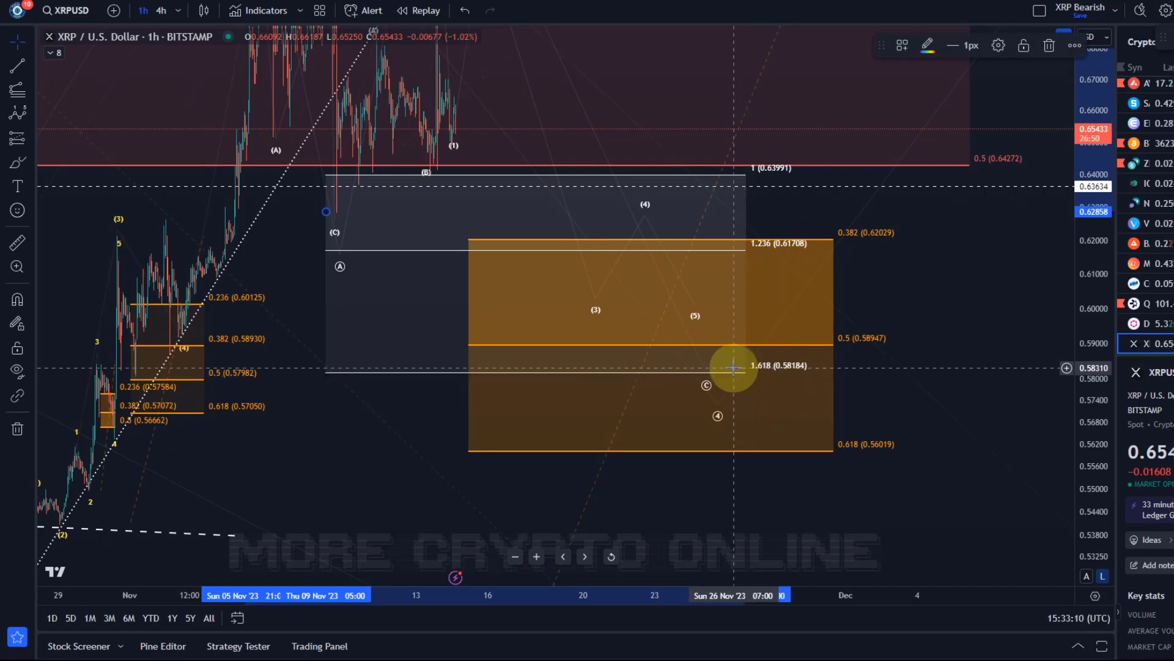
key(Delete)
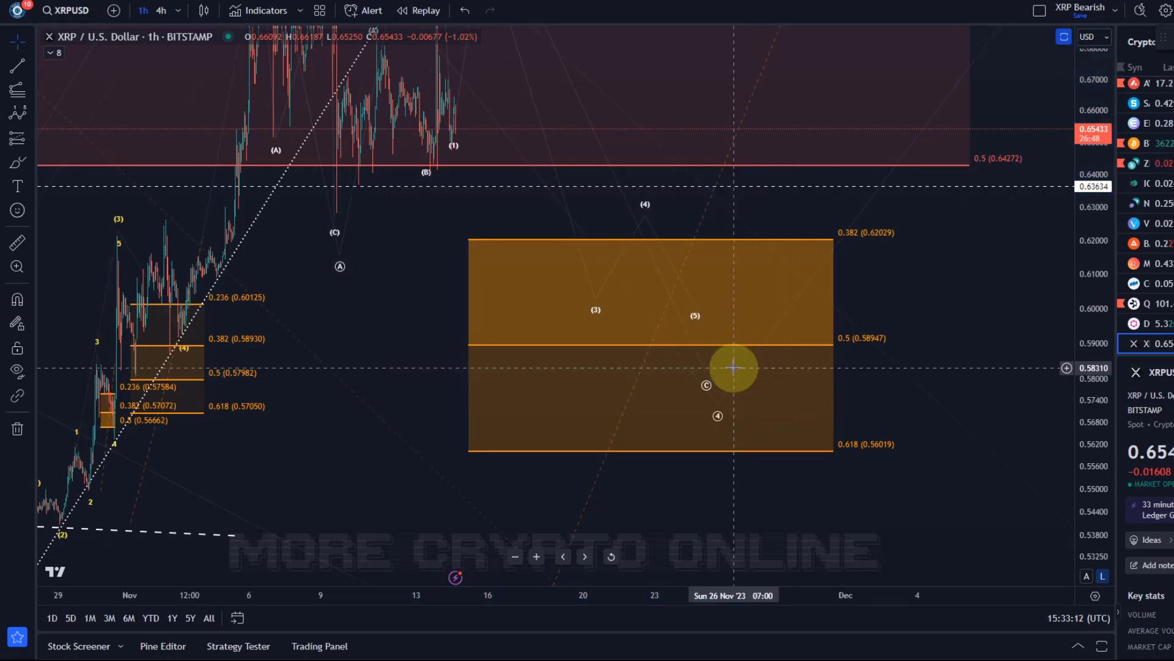
scroll(703, 330, down, 1)
Drag the projected wave's (5) point slightly lower, deeper into the orange 0.620–0.560 box.
scroll(1095, 162, down, 3)
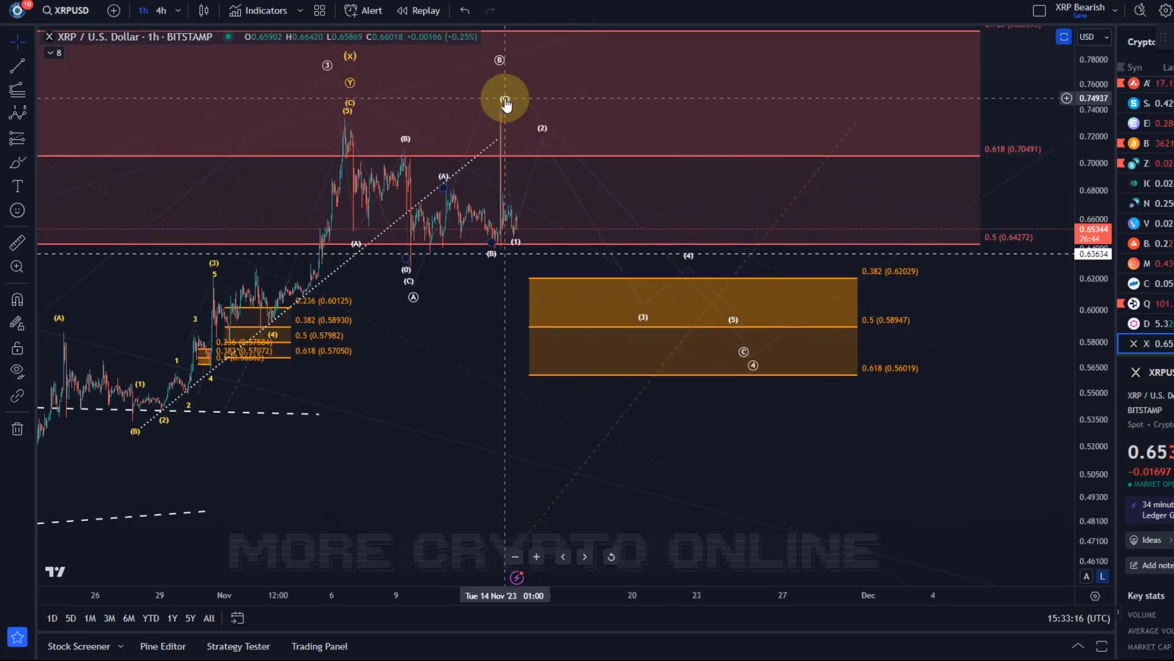
click(542, 140)
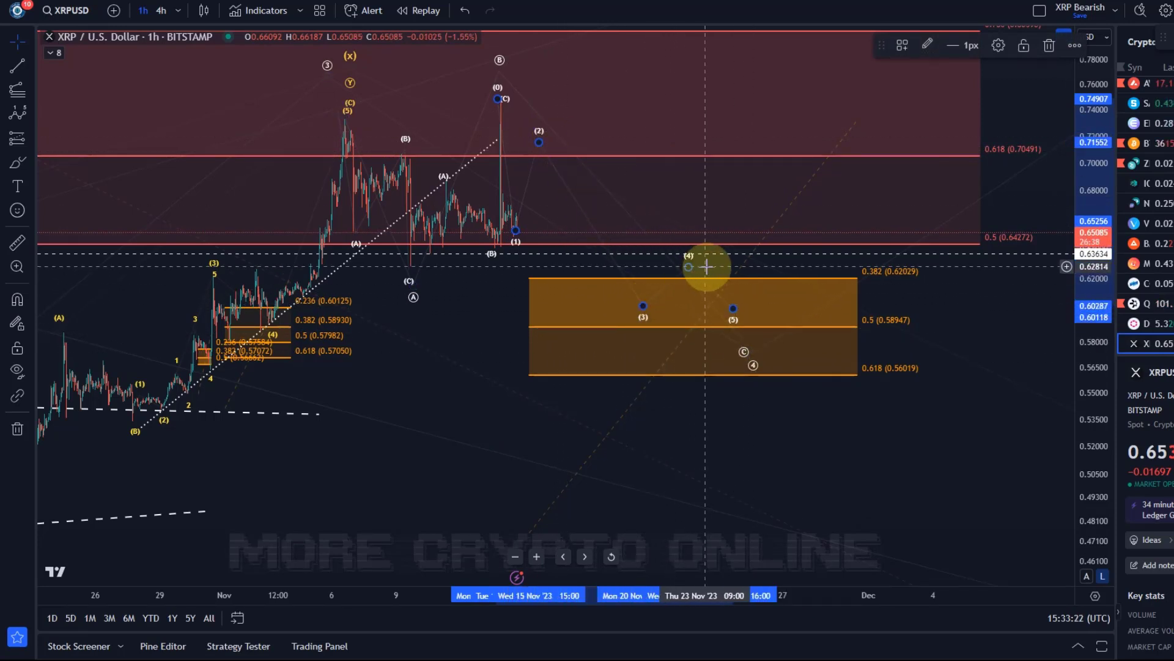
drag(736, 305, 723, 317)
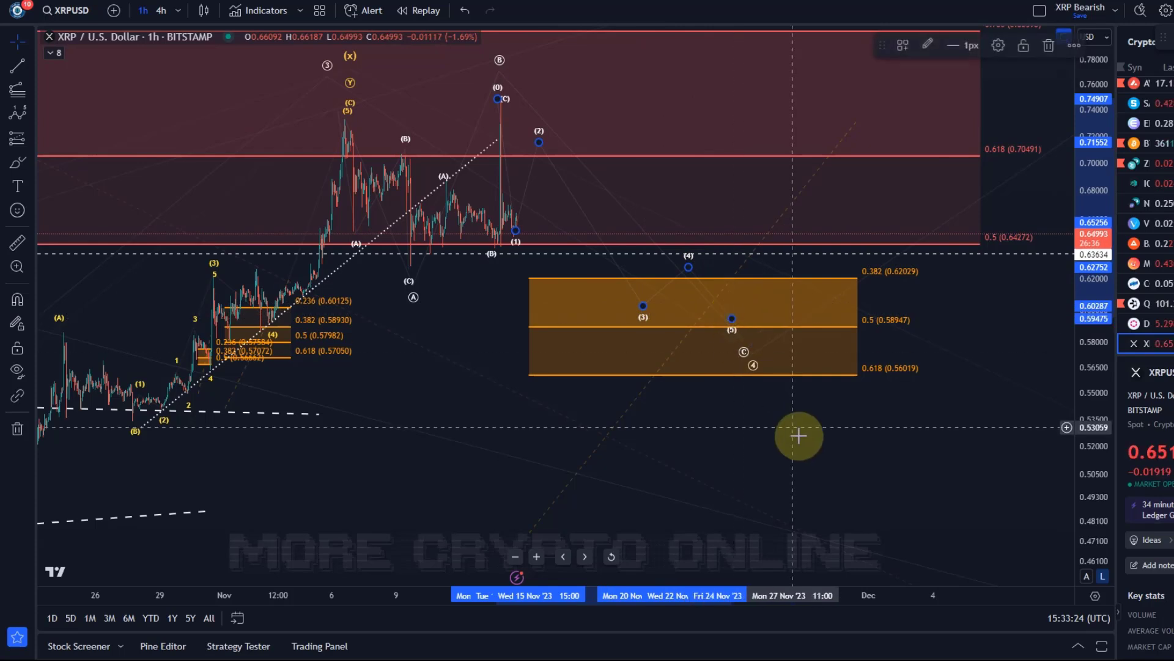
drag(685, 463, 724, 586)
click(575, 227)
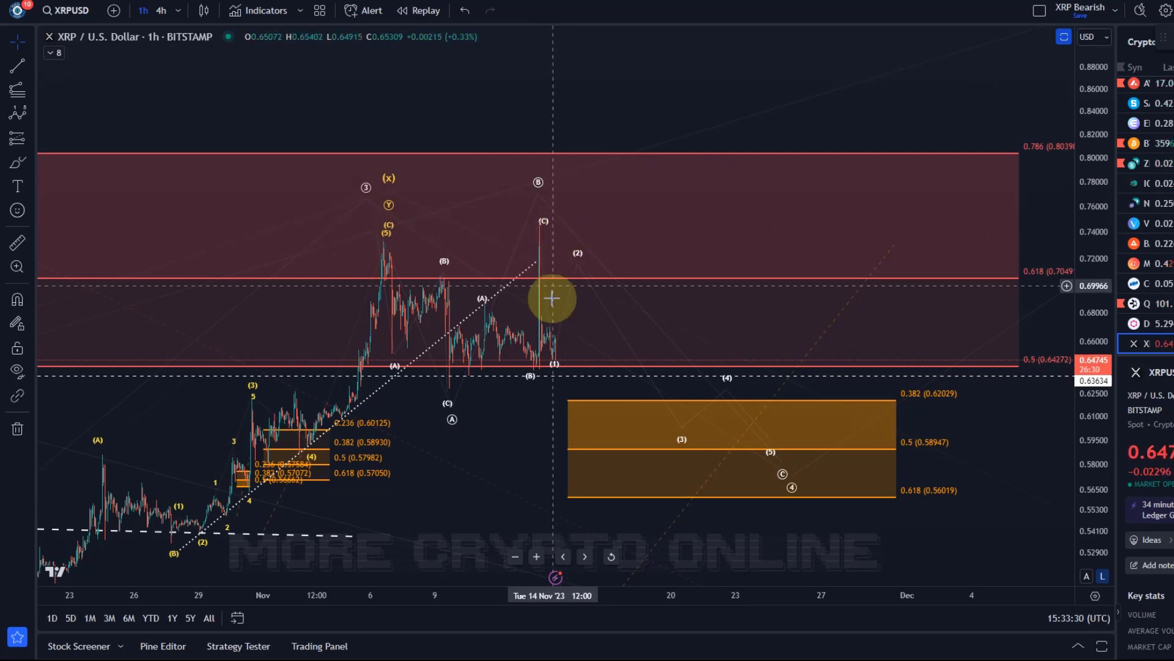
drag(773, 476, 569, 374)
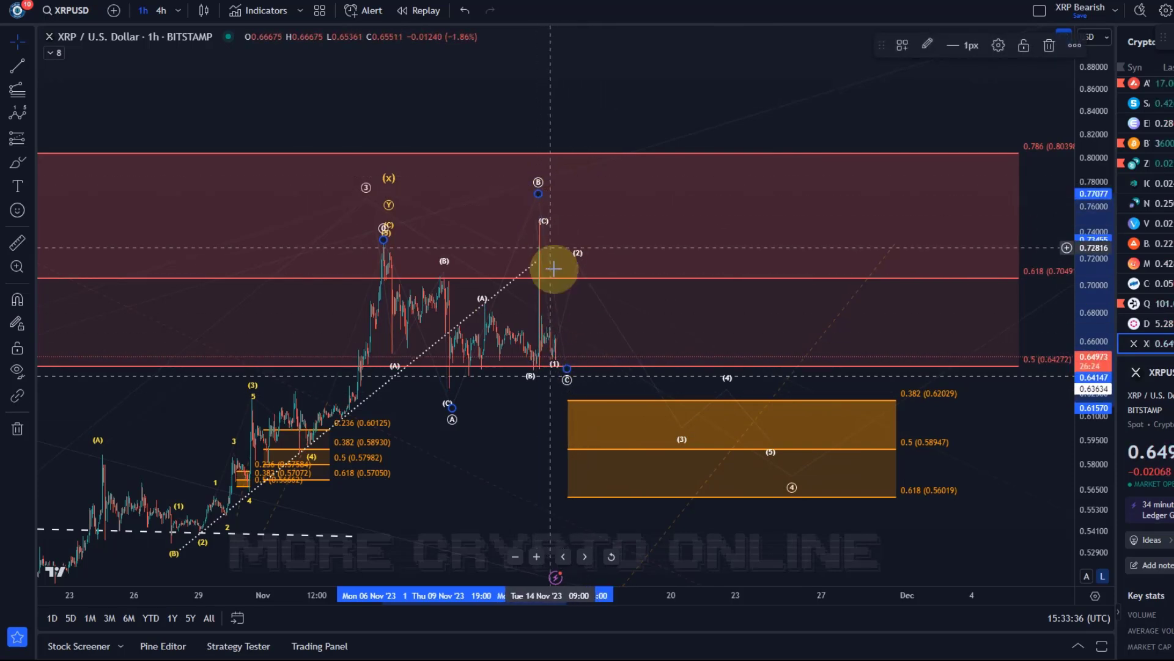
click(558, 358)
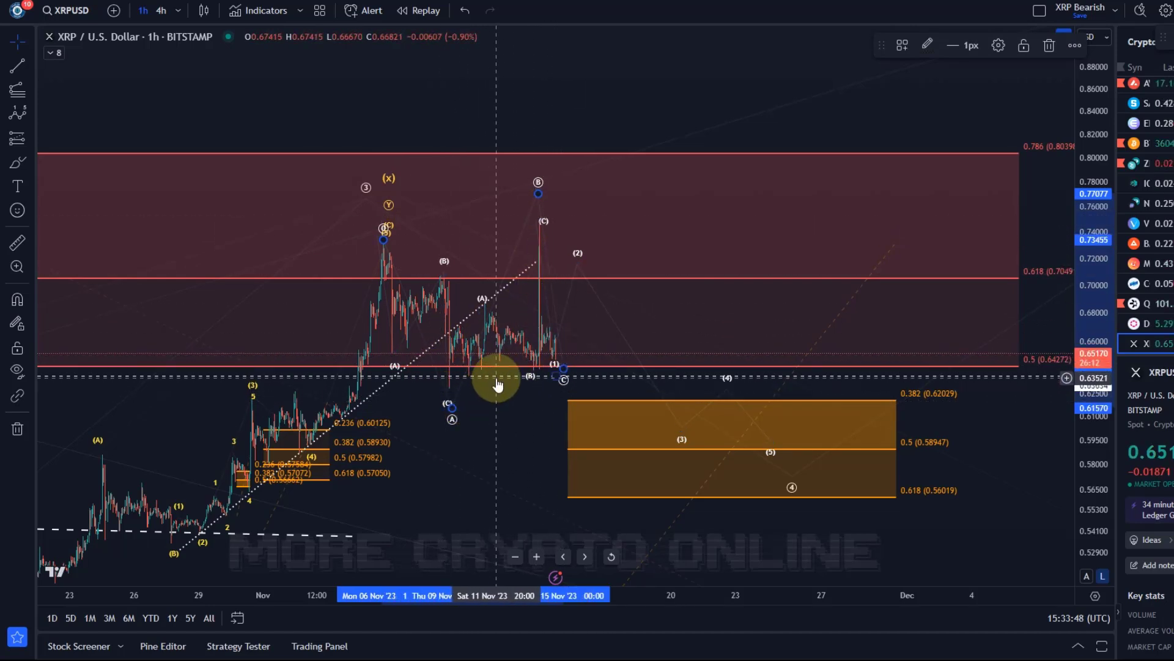
key(Escape)
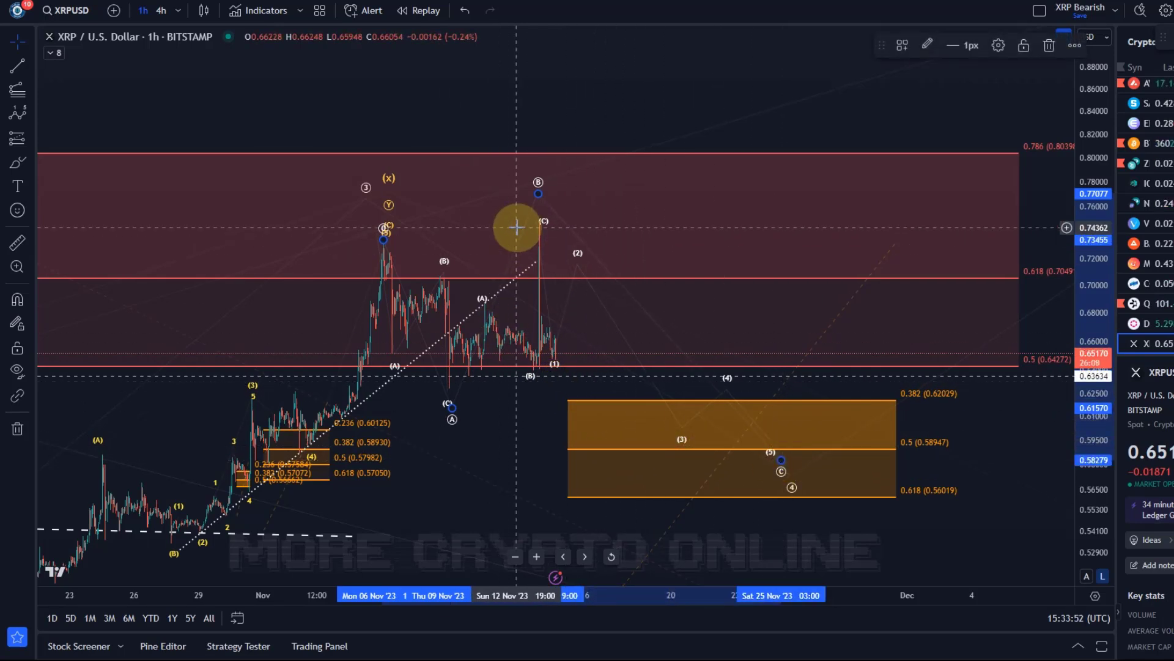
click(641, 241)
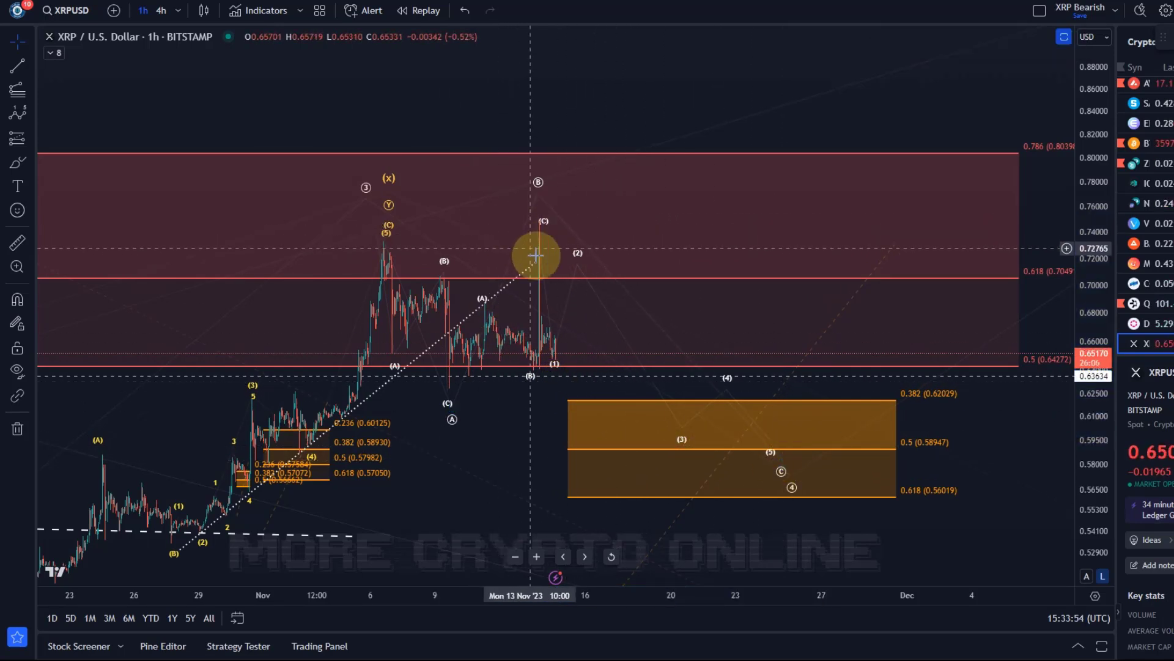
scroll(899, 265, down, 2)
drag(1076, 190, 1107, 394)
scroll(840, 275, down, 3)
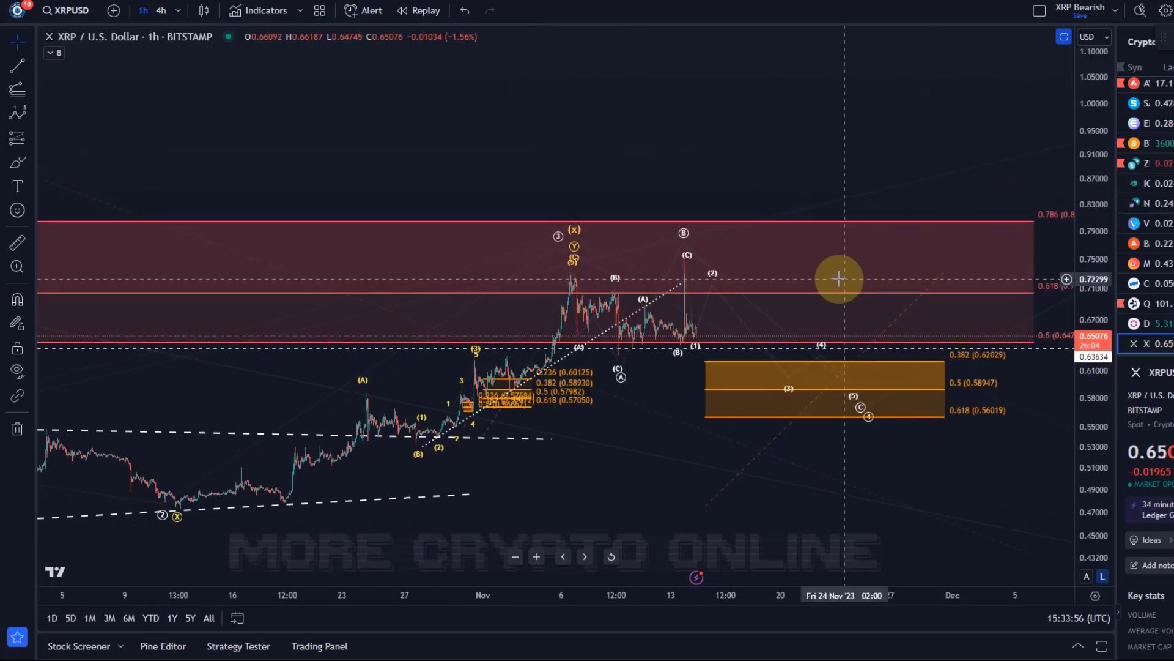
drag(864, 145, 553, 354)
drag(767, 227, 590, 169)
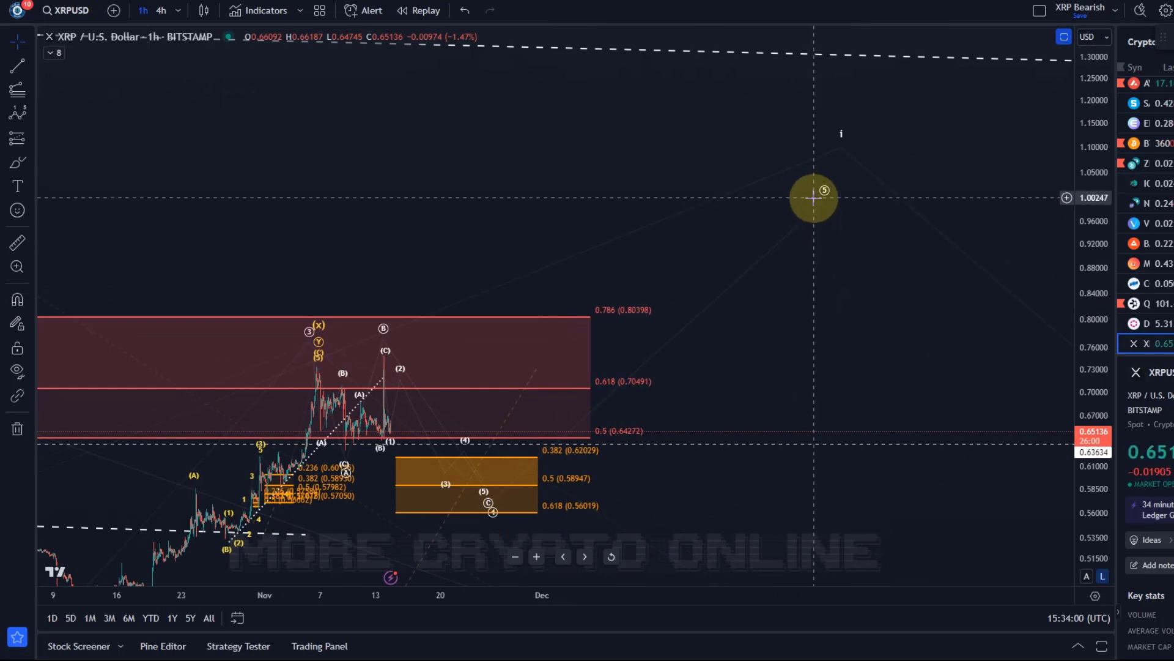
drag(589, 203, 894, 36)
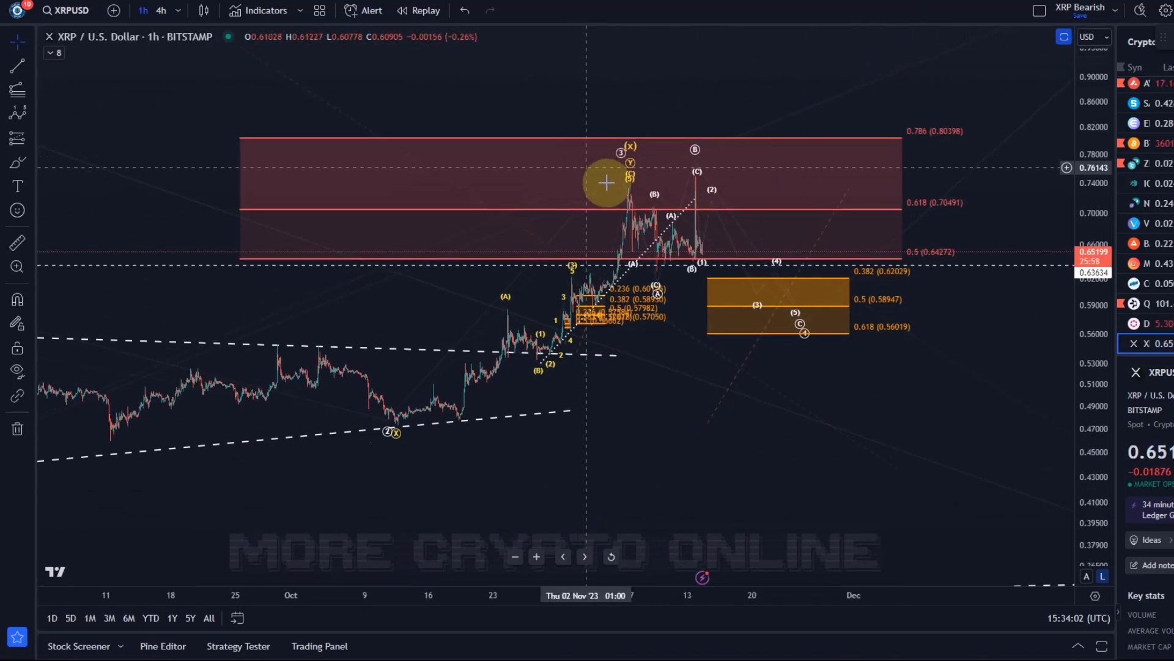